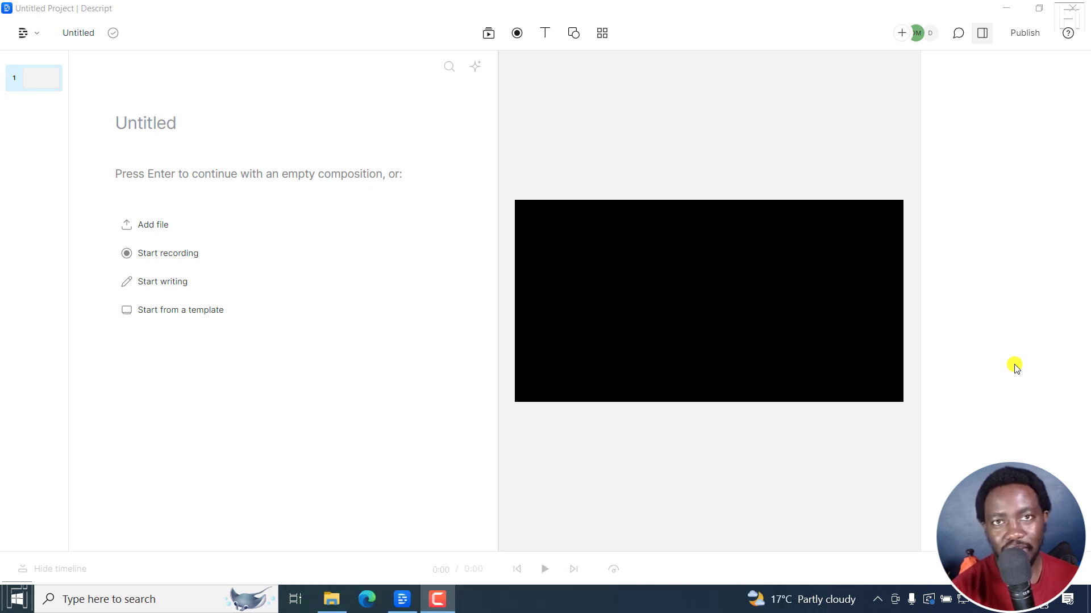
Step: Search stock videos for 'fitness' and insert the clip of the bearded man at the dumbbell rack
{"action": "left_click", "coordinate": [487, 33]}
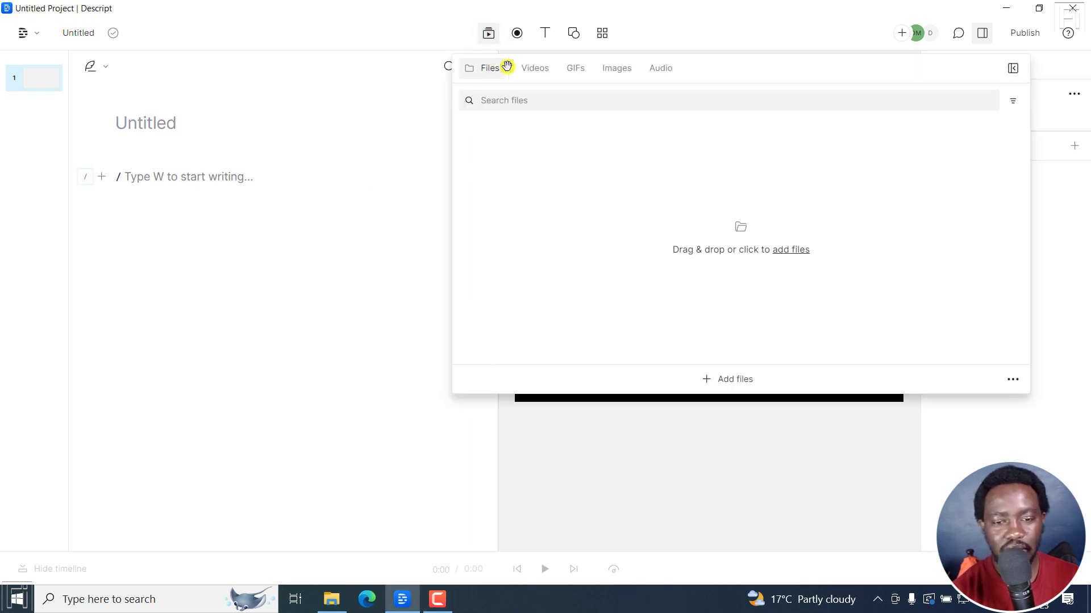
{"action": "left_click", "coordinate": [532, 69]}
{"action": "left_click", "coordinate": [523, 101]}
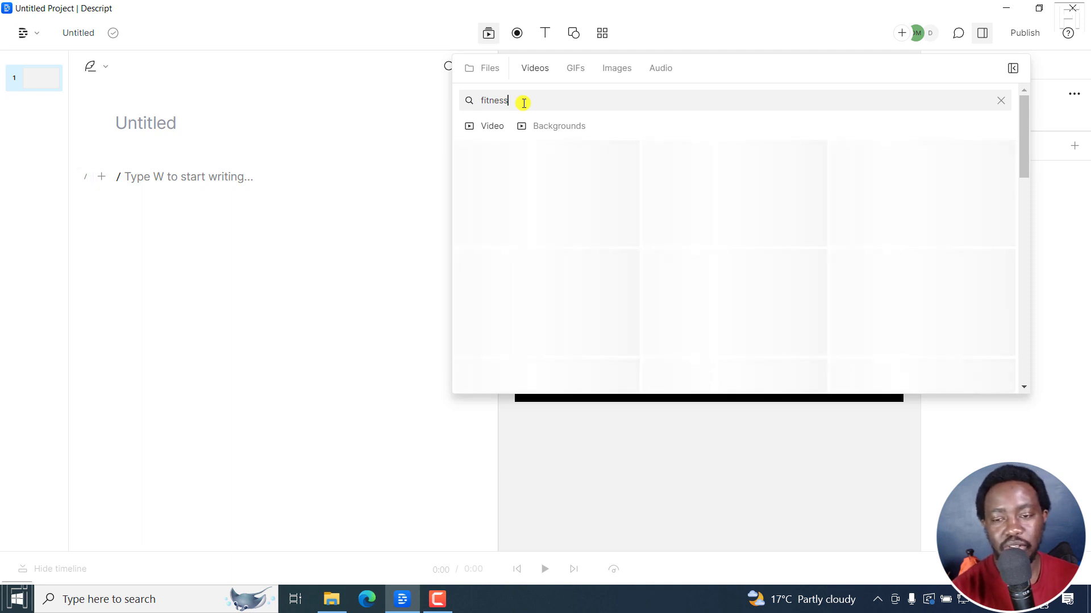
{"action": "mouse_move", "coordinate": [1026, 133]}
{"action": "left_mouse_down"}
{"action": "mouse_move", "coordinate": [1023, 240]}
{"action": "mouse_move", "coordinate": [1022, 134]}
{"action": "left_mouse_up"}
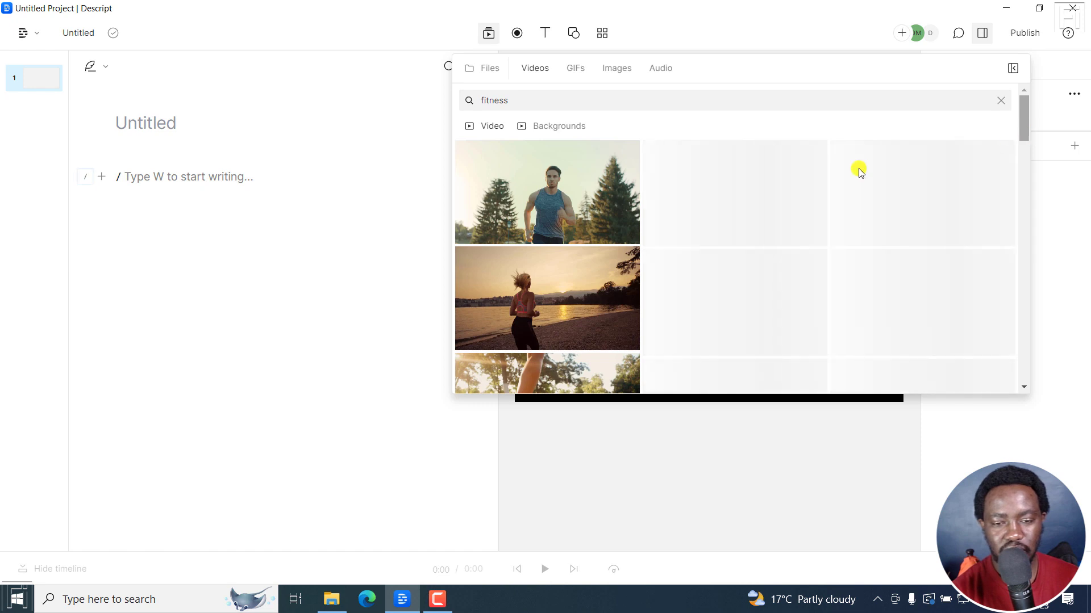
{"action": "mouse_move", "coordinate": [568, 177]}
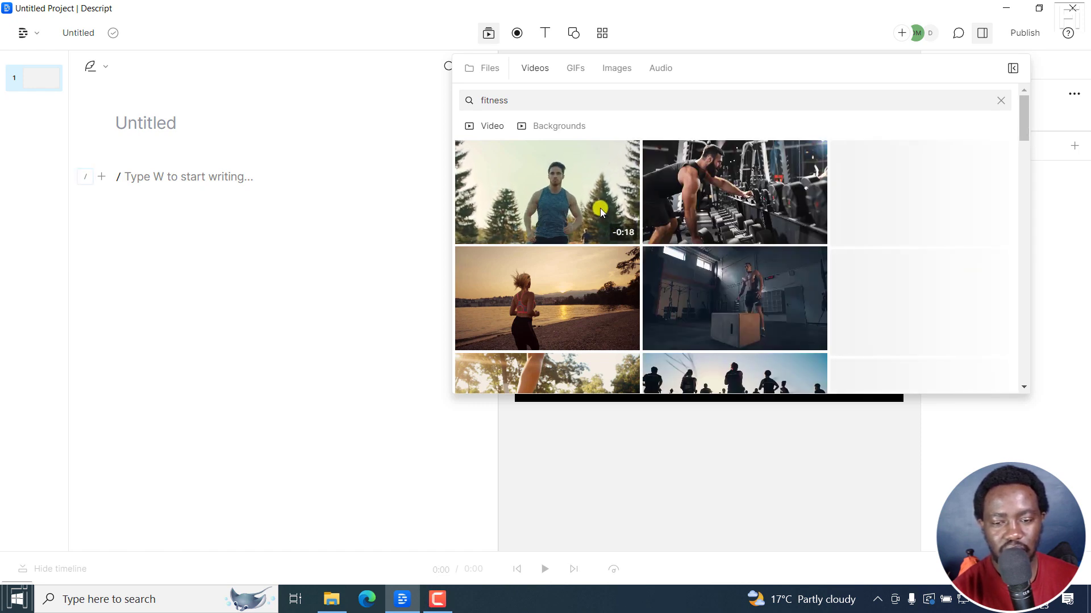
{"action": "mouse_move", "coordinate": [735, 207]}
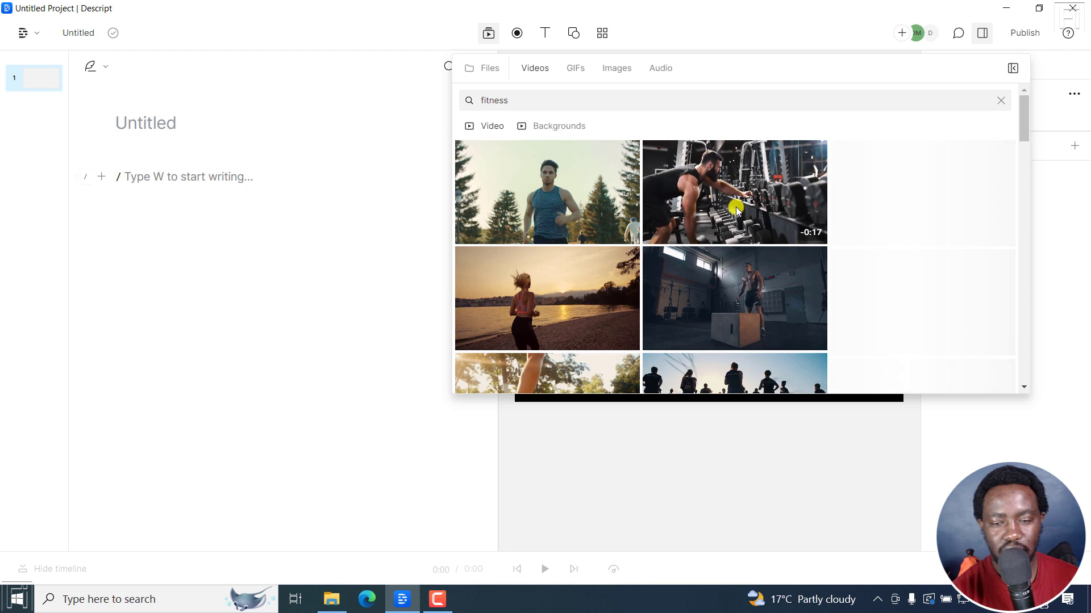
{"action": "left_click", "coordinate": [780, 211]}
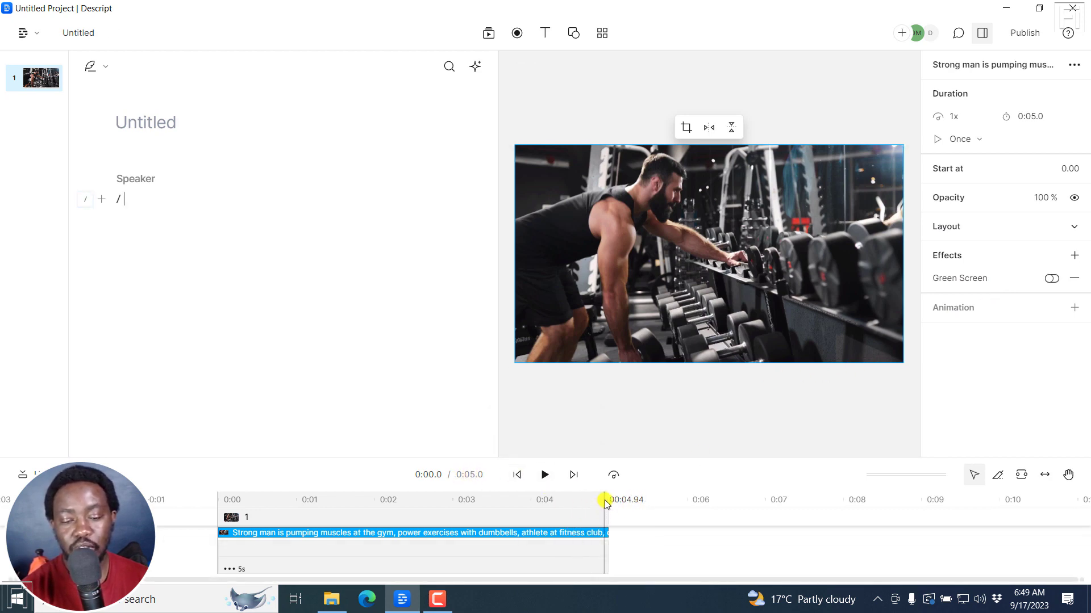
Step: Drag the gym clip's right edge out to about 13.9 seconds on the timeline
{"action": "left_click_drag", "start_coordinate": [608, 533], "coordinate": [973, 523]}
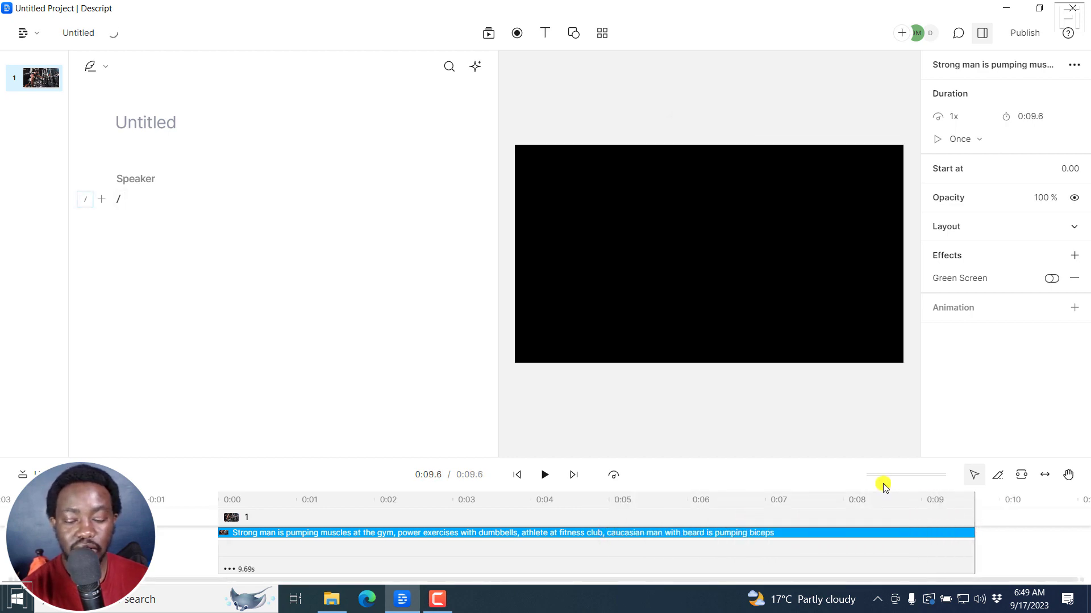
{"action": "scroll", "coordinate": [884, 485], "scroll_direction": "down", "scroll_amount": 2}
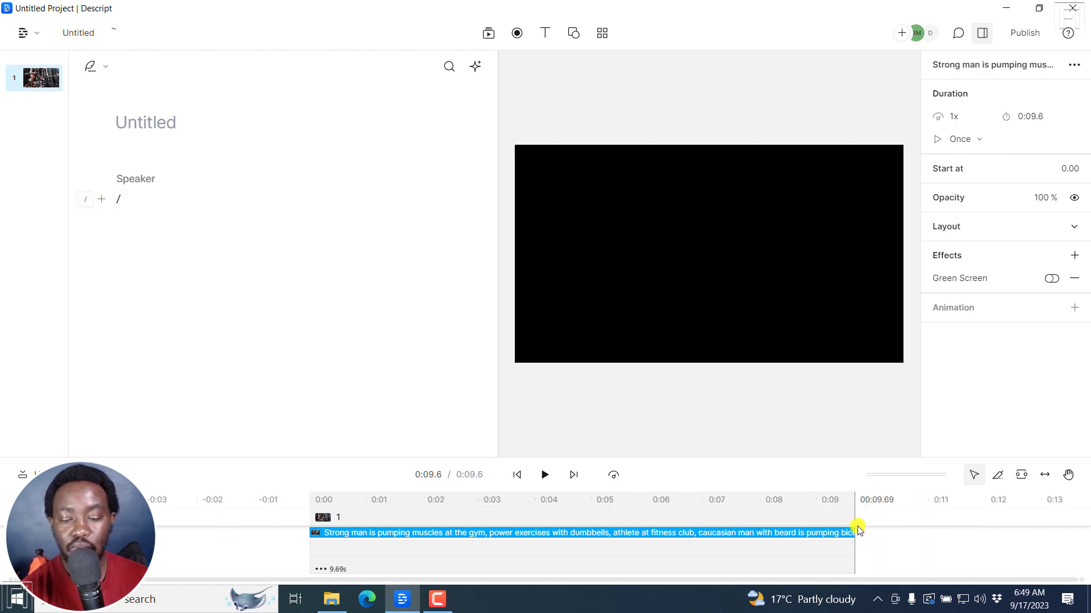
{"action": "left_click_drag", "start_coordinate": [853, 534], "coordinate": [1088, 533]}
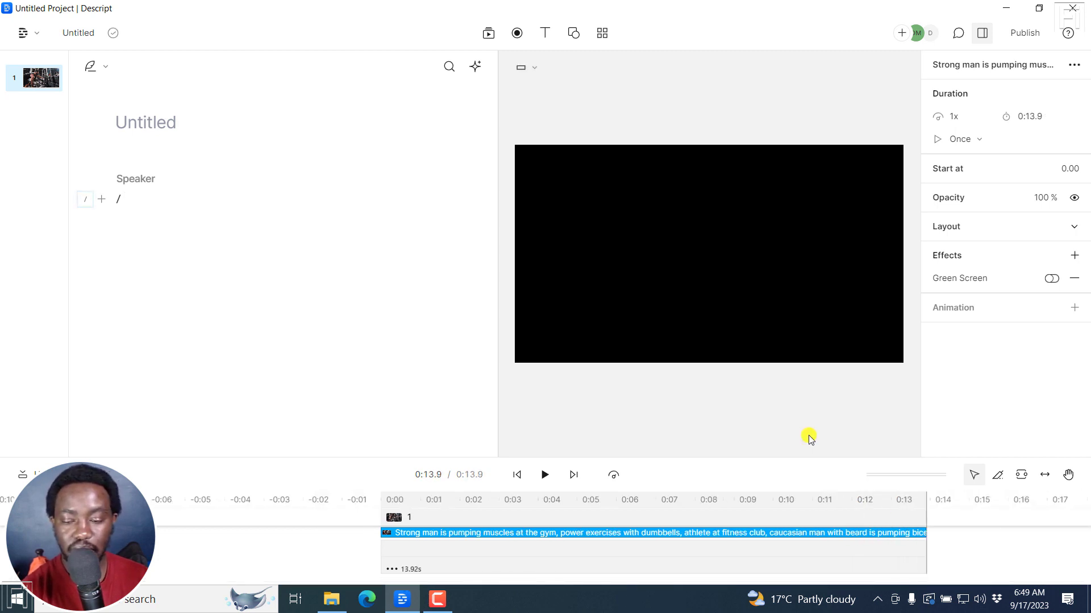
Step: Check the clip in the project's Stock Media folder, then stretch it to 17.6 seconds
{"action": "left_click", "coordinate": [487, 33]}
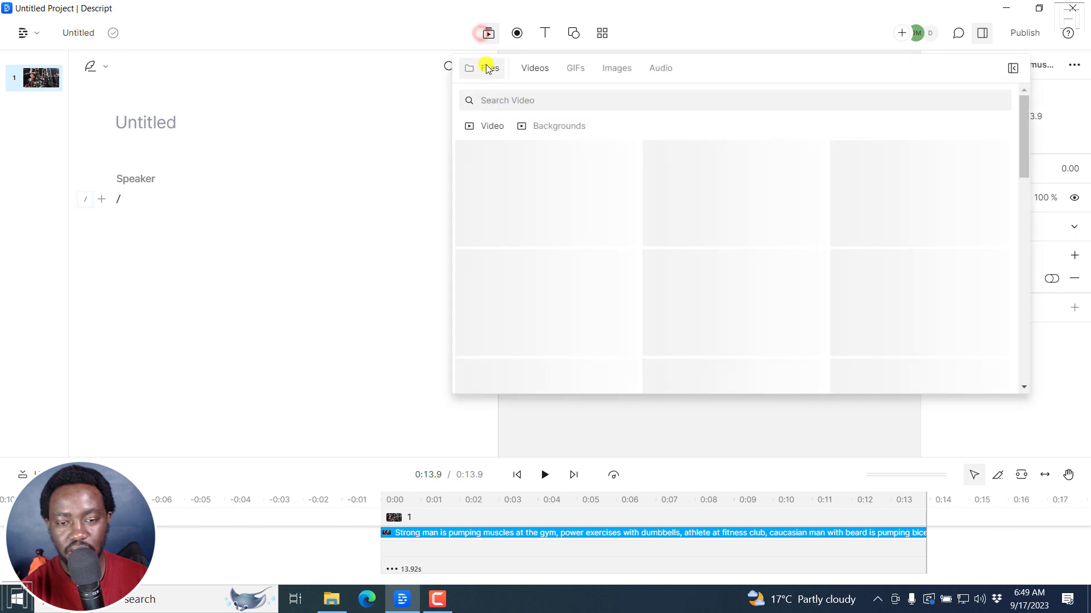
{"action": "left_click", "coordinate": [486, 68]}
{"action": "left_click", "coordinate": [463, 126]}
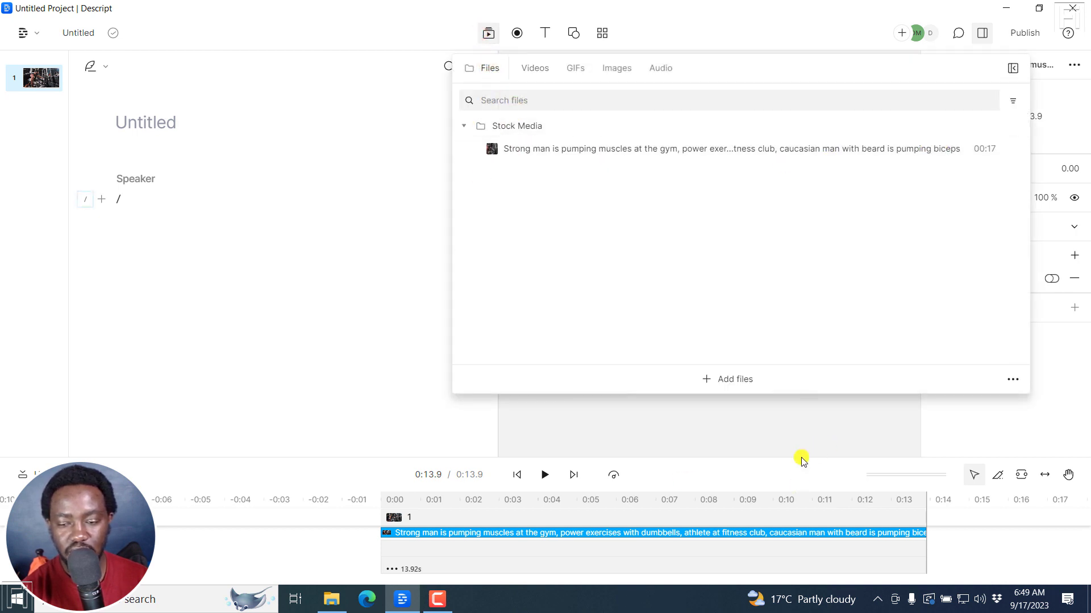
{"action": "left_click", "coordinate": [775, 477]}
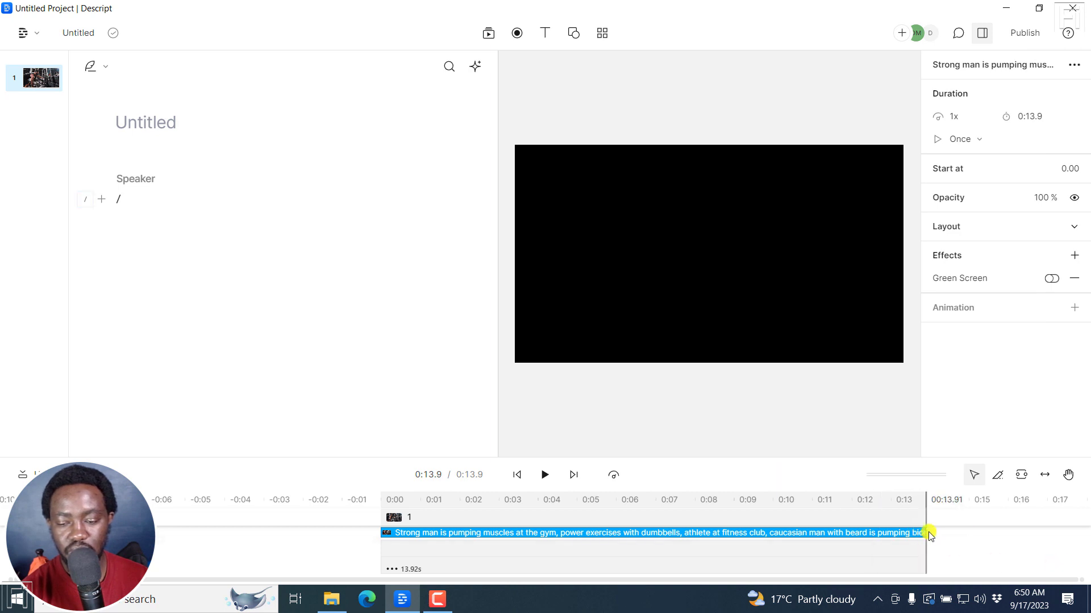
{"action": "left_click_drag", "start_coordinate": [927, 534], "coordinate": [1087, 513]}
{"action": "left_click", "coordinate": [522, 475]}
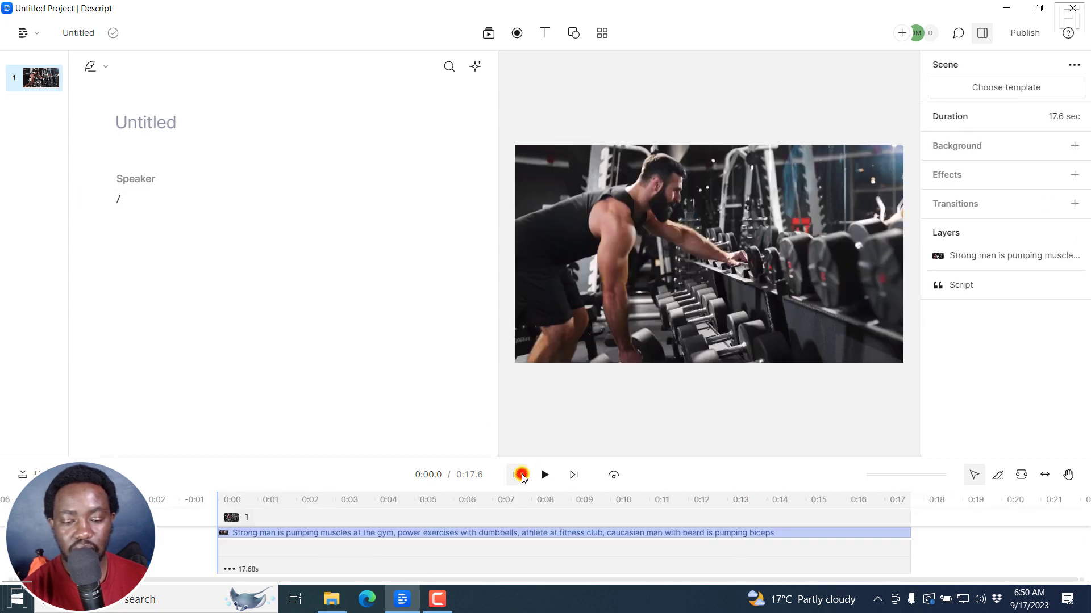
{"action": "key", "text": "space"}
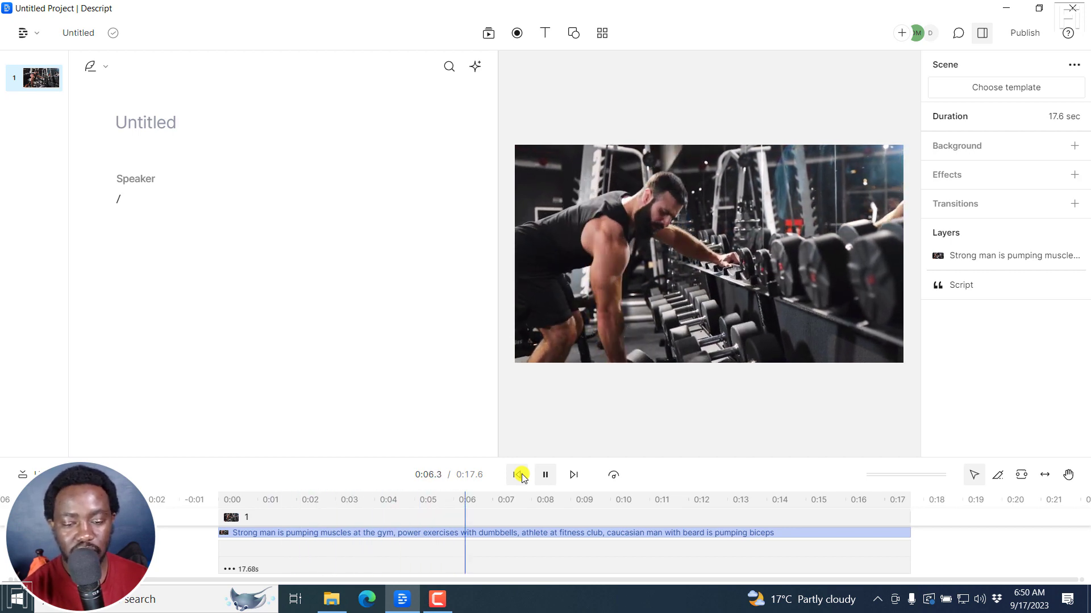
{"action": "left_click", "coordinate": [518, 475]}
{"action": "left_click", "coordinate": [545, 475]}
{"action": "left_click", "coordinate": [515, 477]}
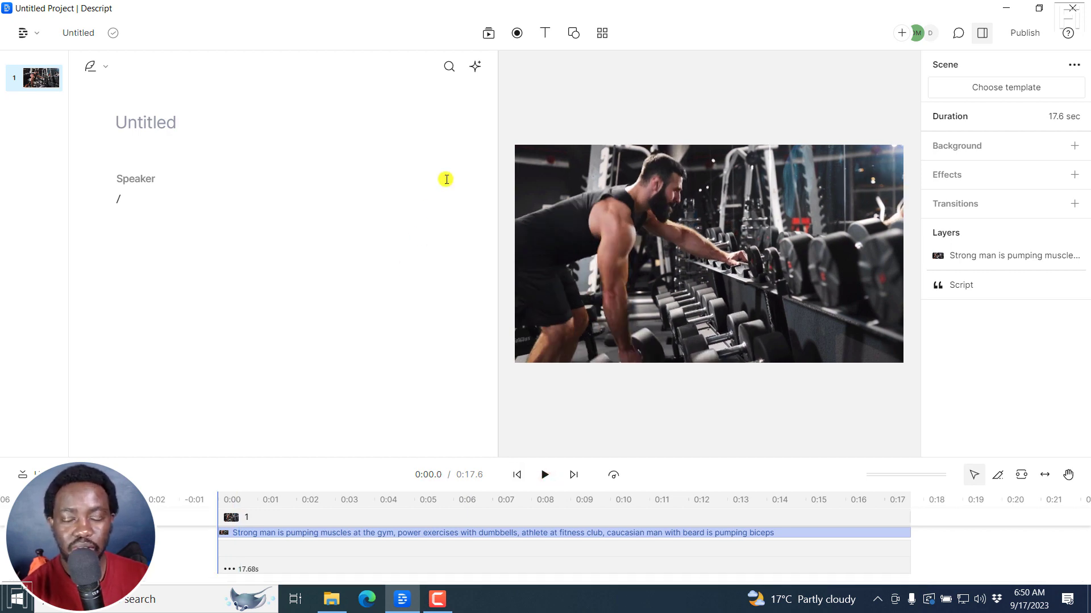
Step: Add a Title text layer over the gym clip and switch it from Freeform to Timer
{"action": "left_click", "coordinate": [547, 37]}
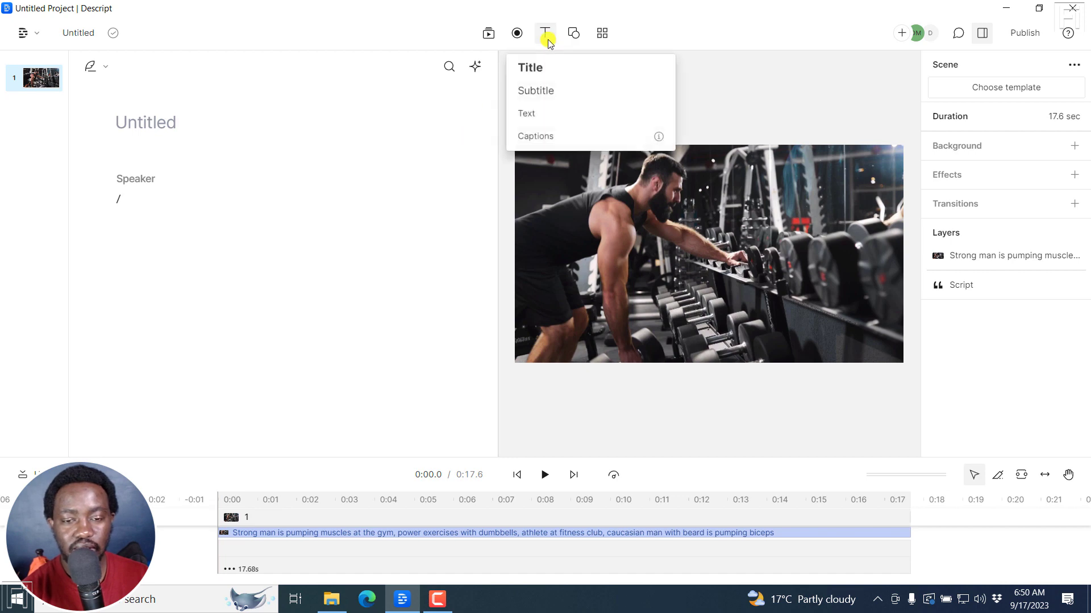
{"action": "left_click", "coordinate": [541, 68]}
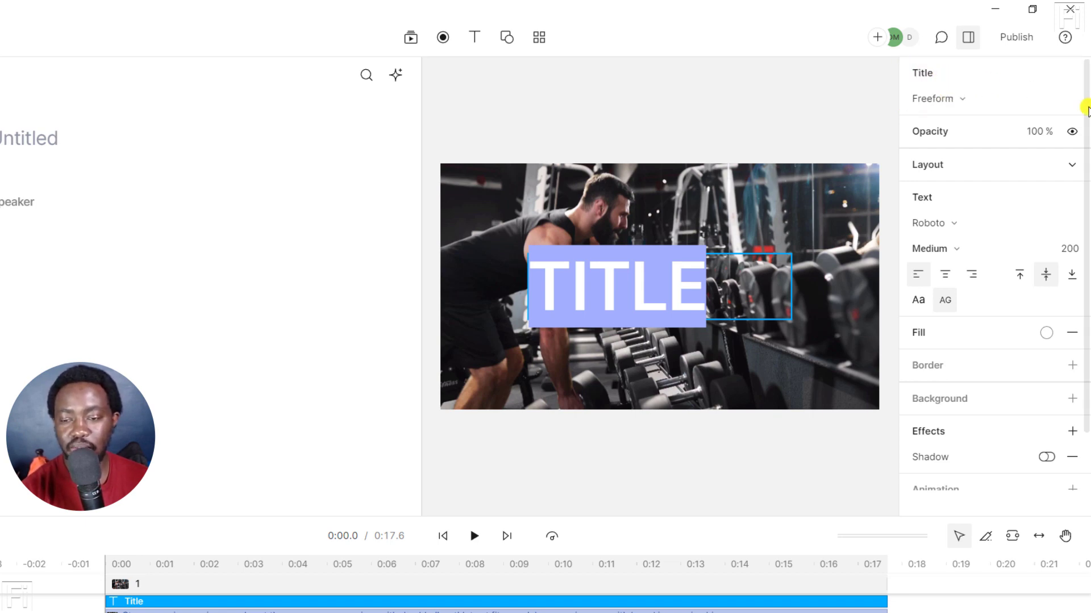
{"action": "left_click", "coordinate": [1073, 100]}
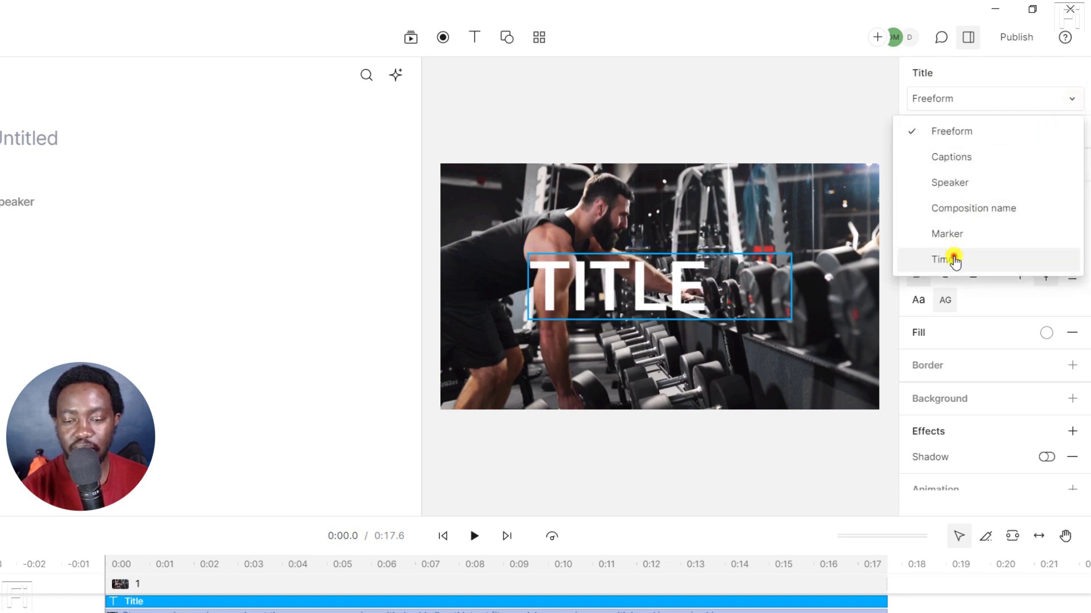
{"action": "left_click", "coordinate": [954, 260]}
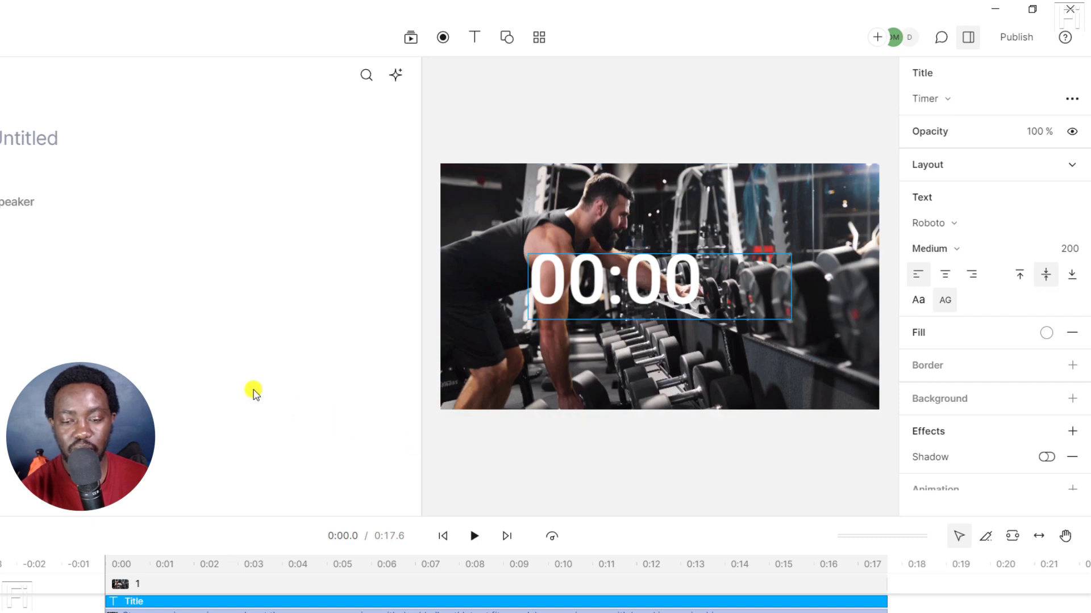
Step: Play to about seven seconds to confirm it counts up, then rename the layer 'Timer'
{"action": "key", "text": "space"}
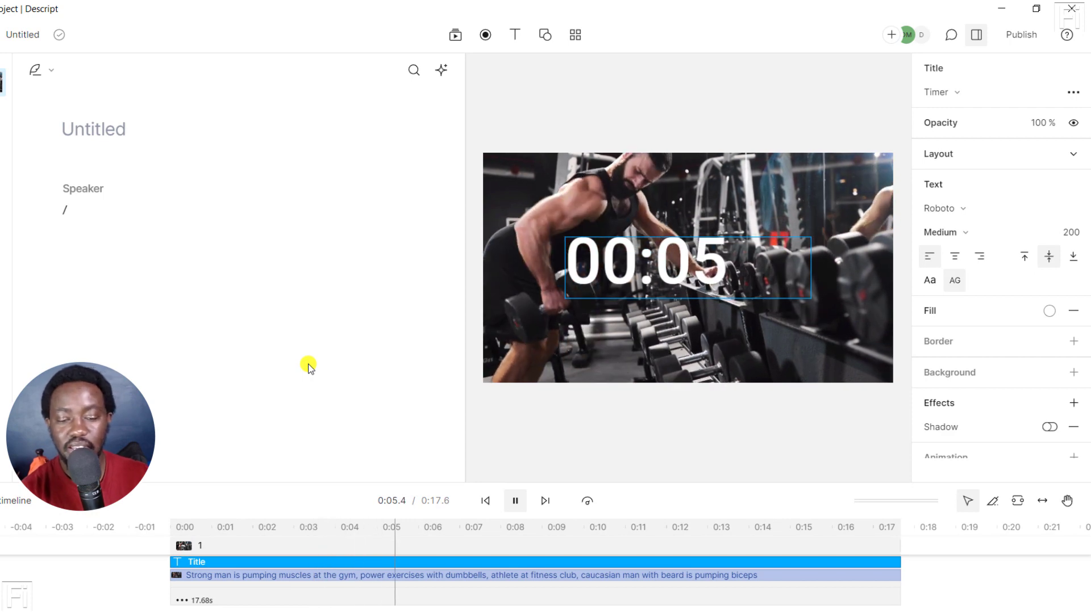
{"action": "key", "text": "space"}
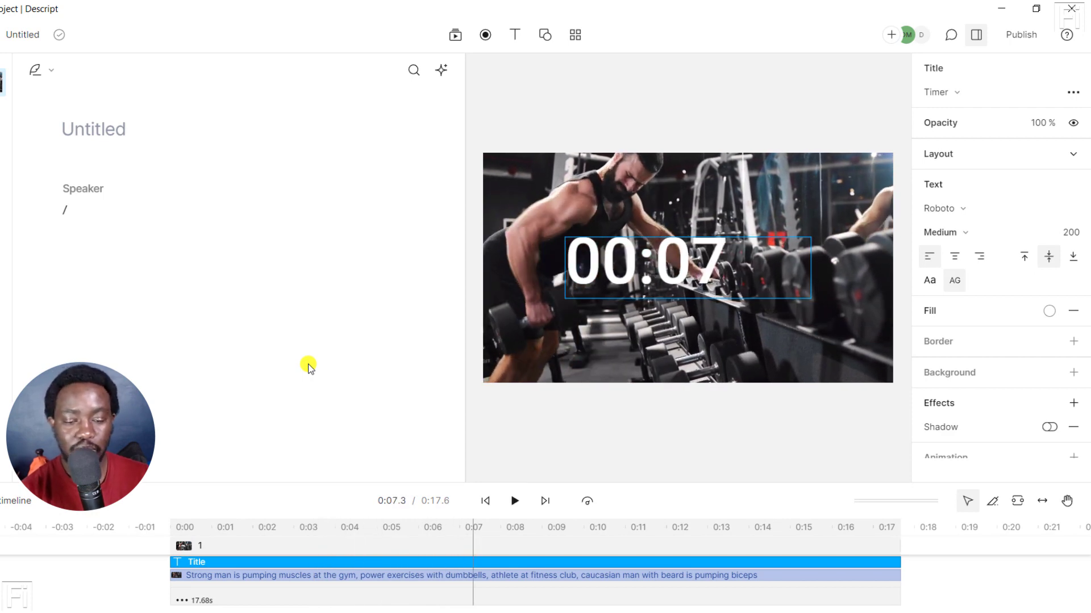
{"action": "left_click", "coordinate": [955, 71]}
{"action": "type", "text": "Timer"}
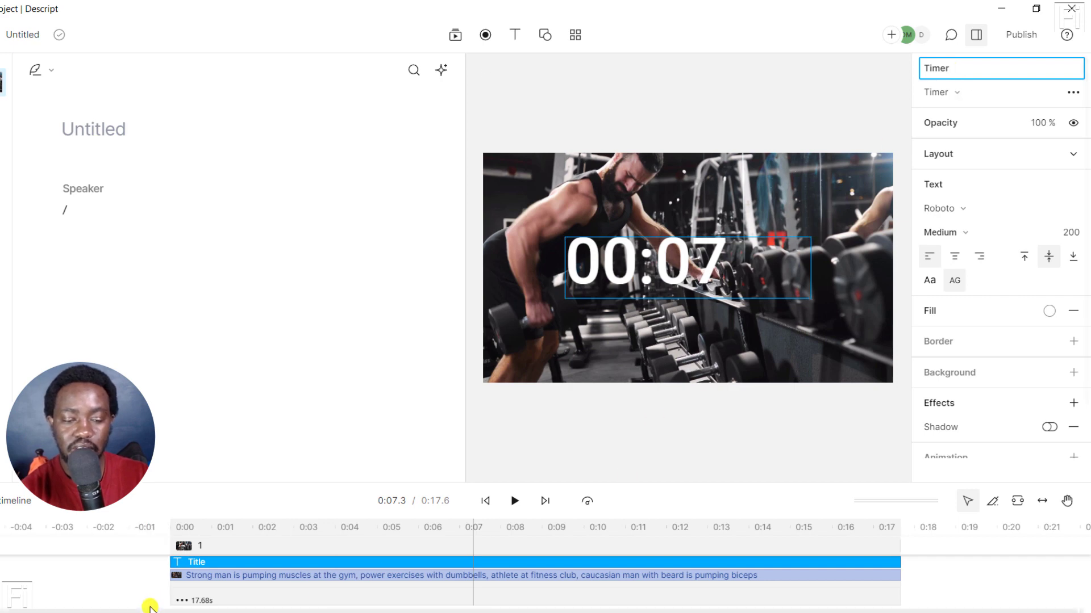
{"action": "key", "text": "Return"}
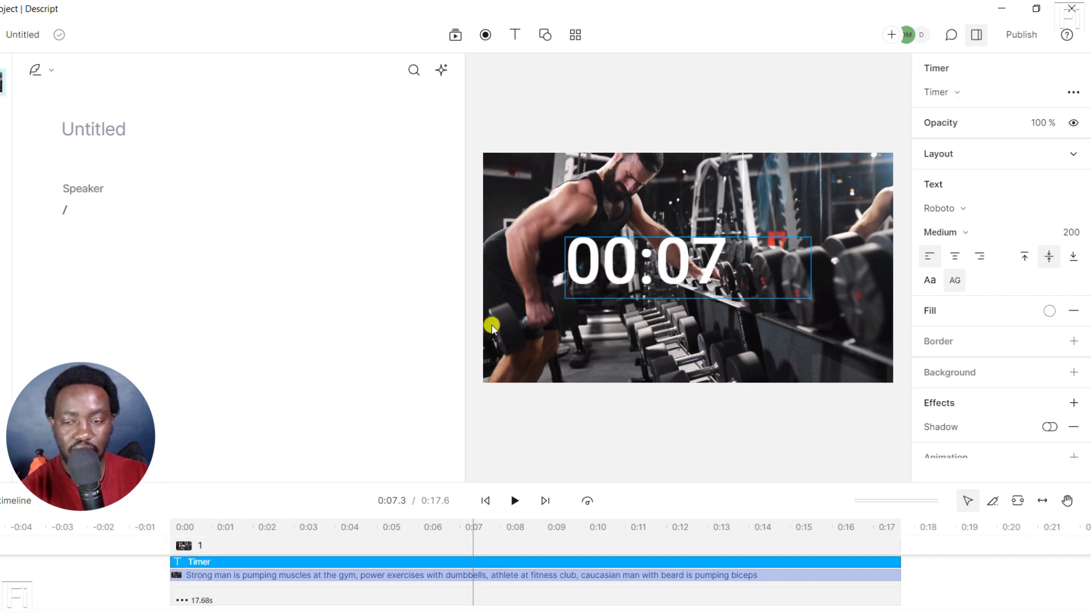
{"action": "left_click", "coordinate": [485, 559]}
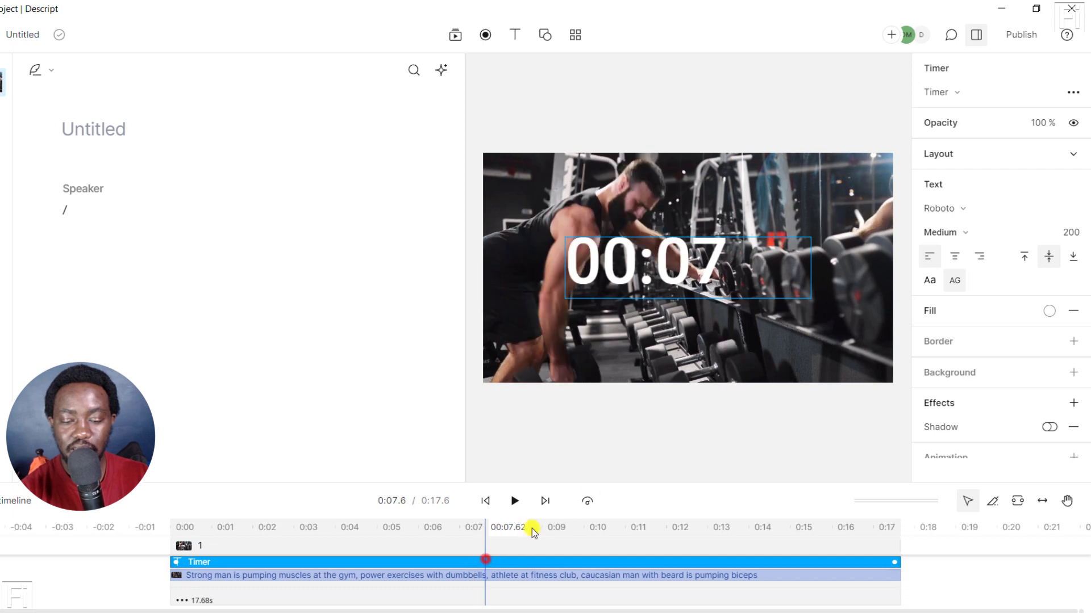
Step: Set the timer type to Count down and preview the countdown from the clip's start
{"action": "left_click", "coordinate": [1073, 93]}
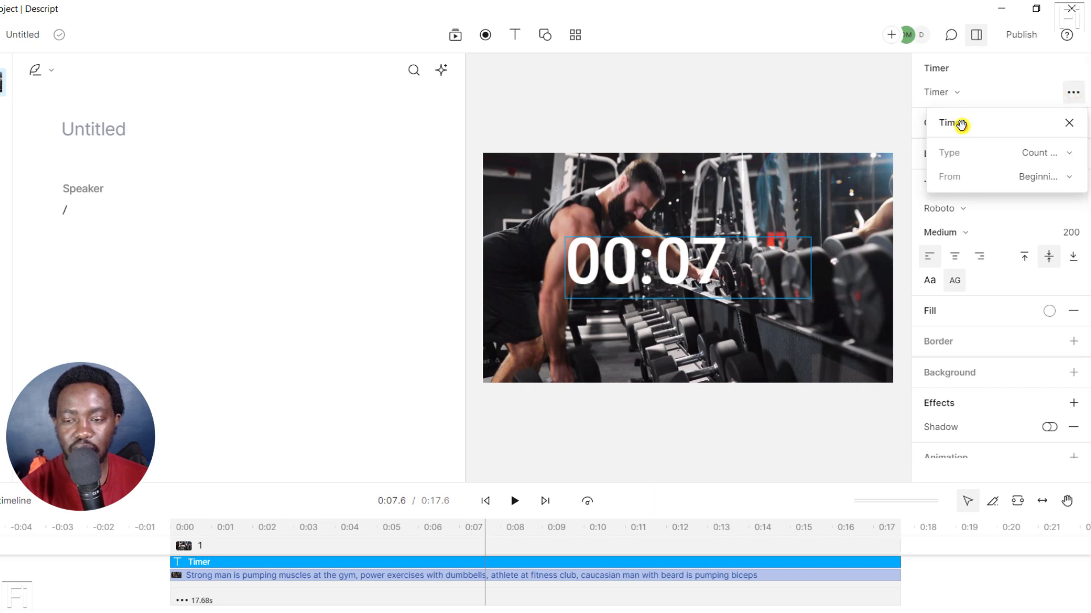
{"action": "left_click_drag", "start_coordinate": [961, 124], "coordinate": [246, 217]}
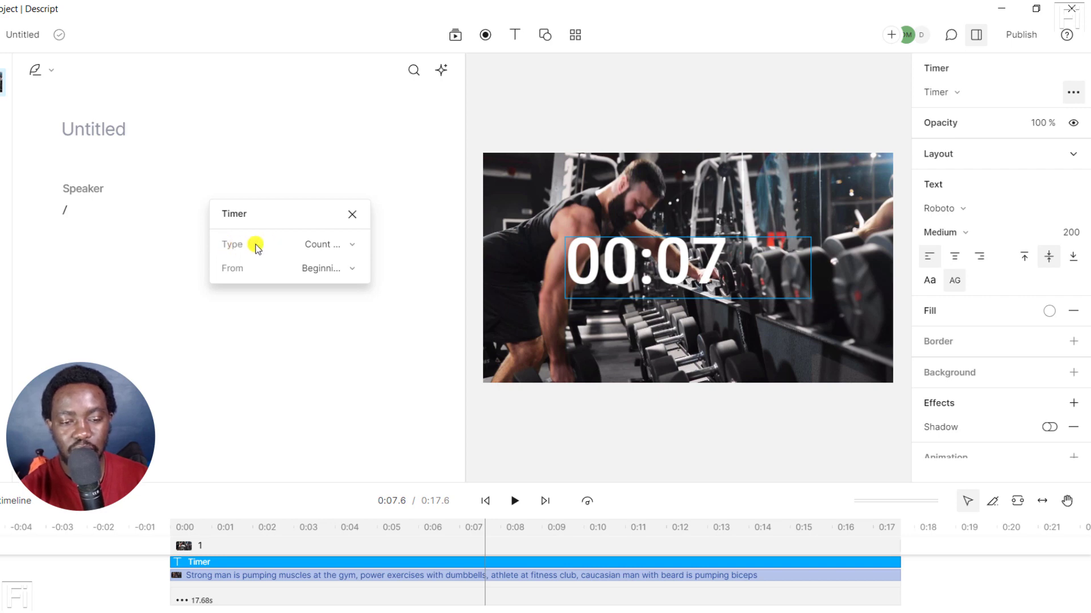
{"action": "left_click", "coordinate": [352, 246]}
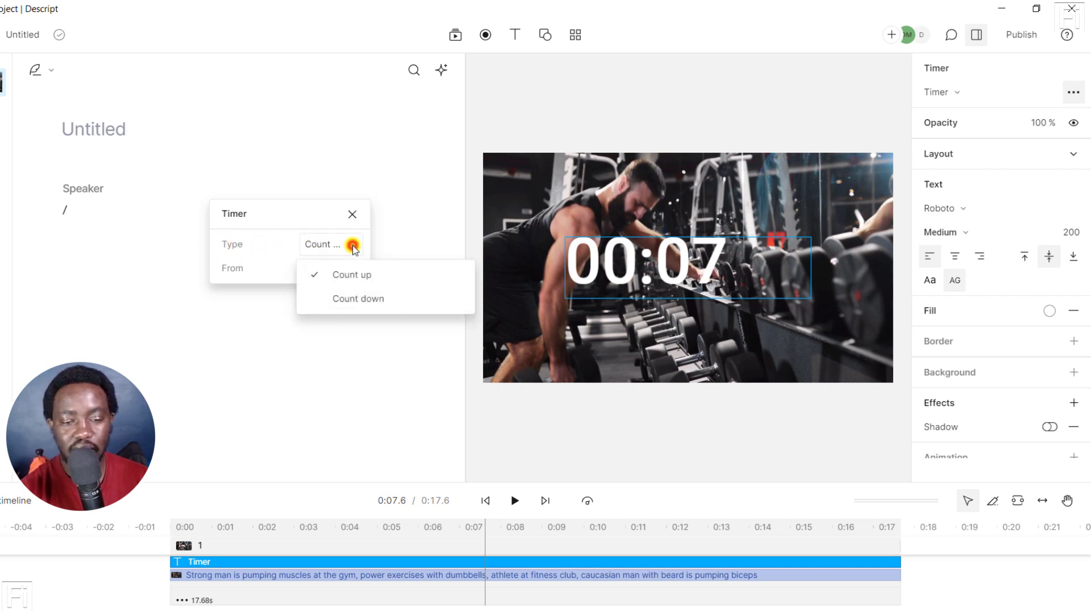
{"action": "left_click", "coordinate": [361, 299]}
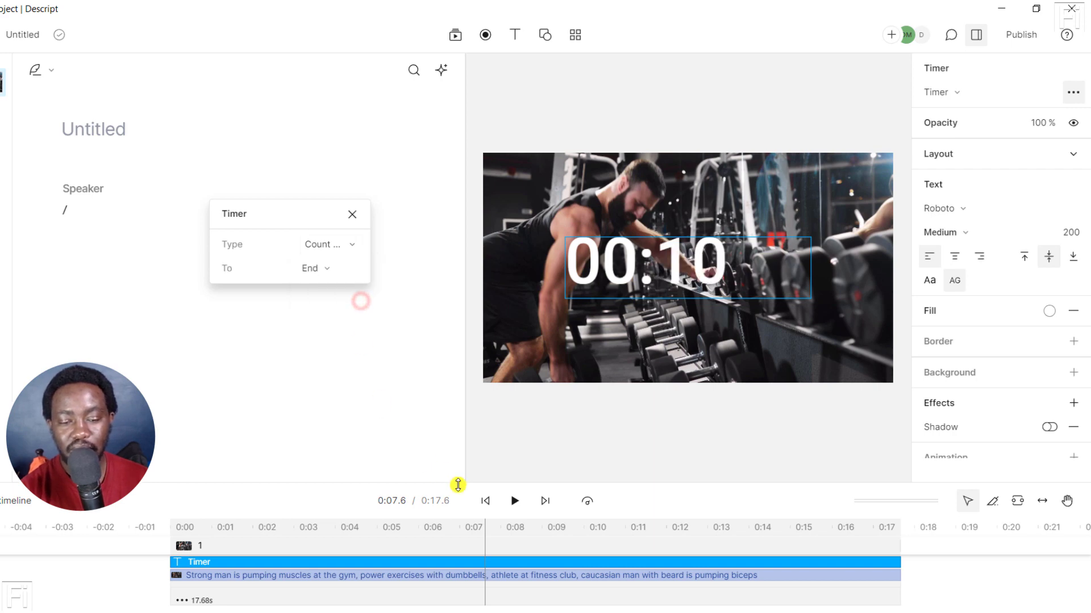
{"action": "left_click", "coordinate": [486, 503]}
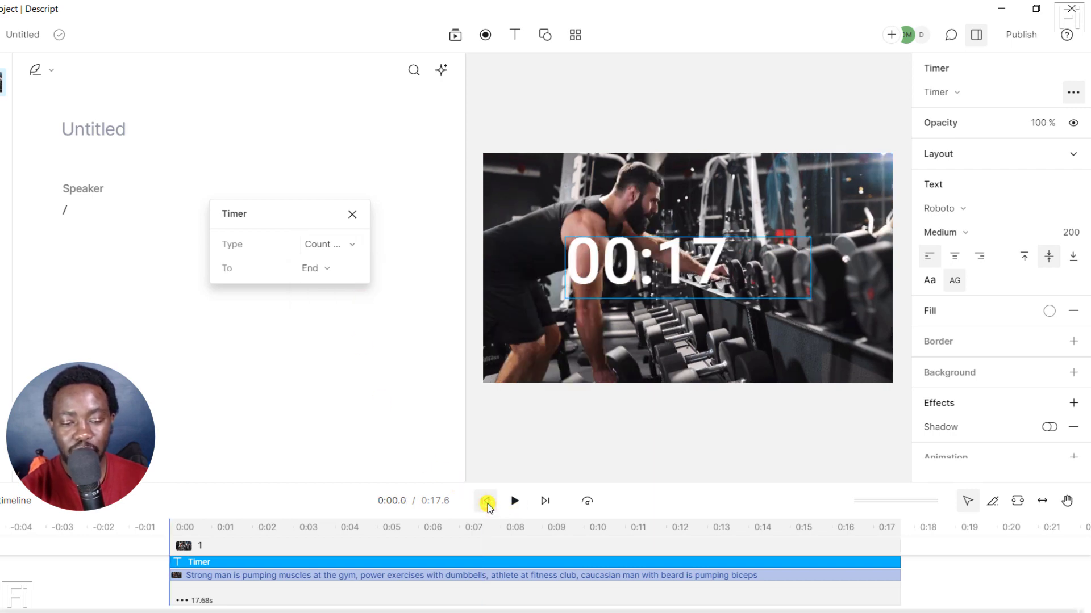
{"action": "key", "text": "space"}
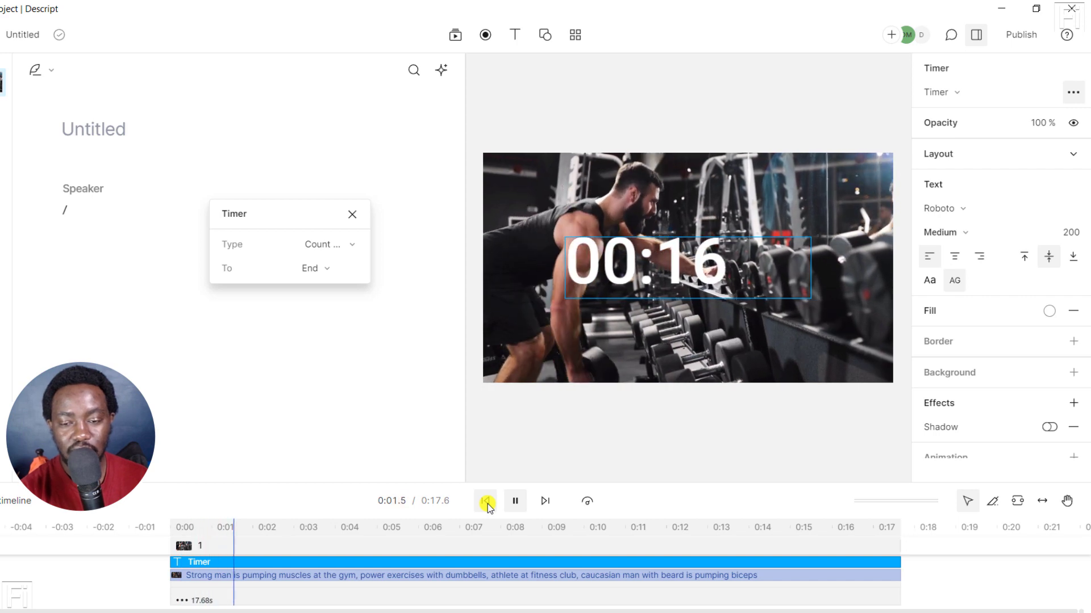
{"action": "key", "text": "space"}
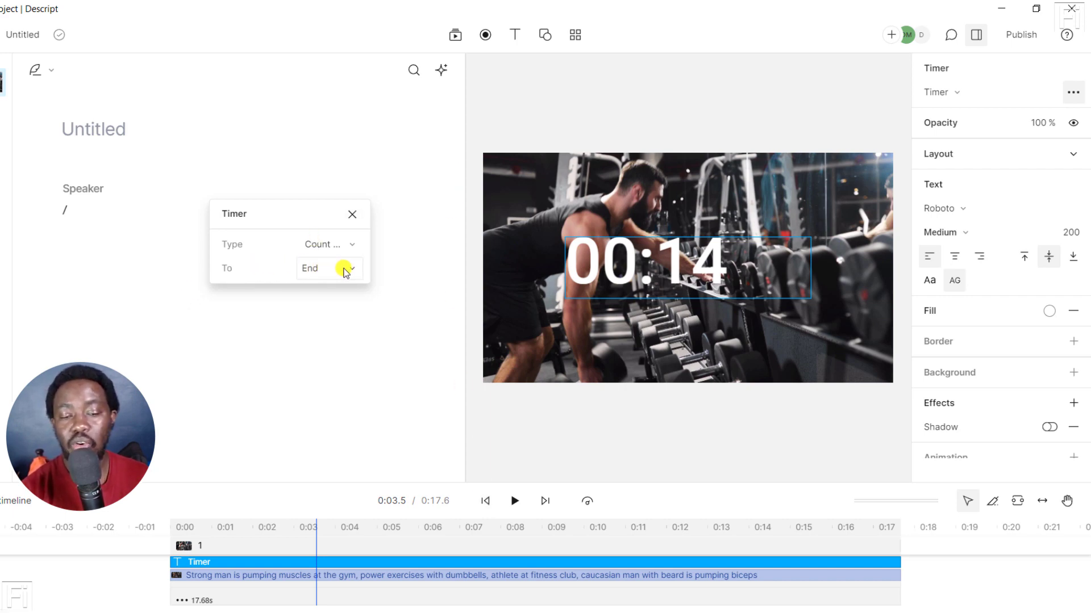
Step: Keep the countdown ending at the clip's End and close the timer settings
{"action": "left_click", "coordinate": [353, 250]}
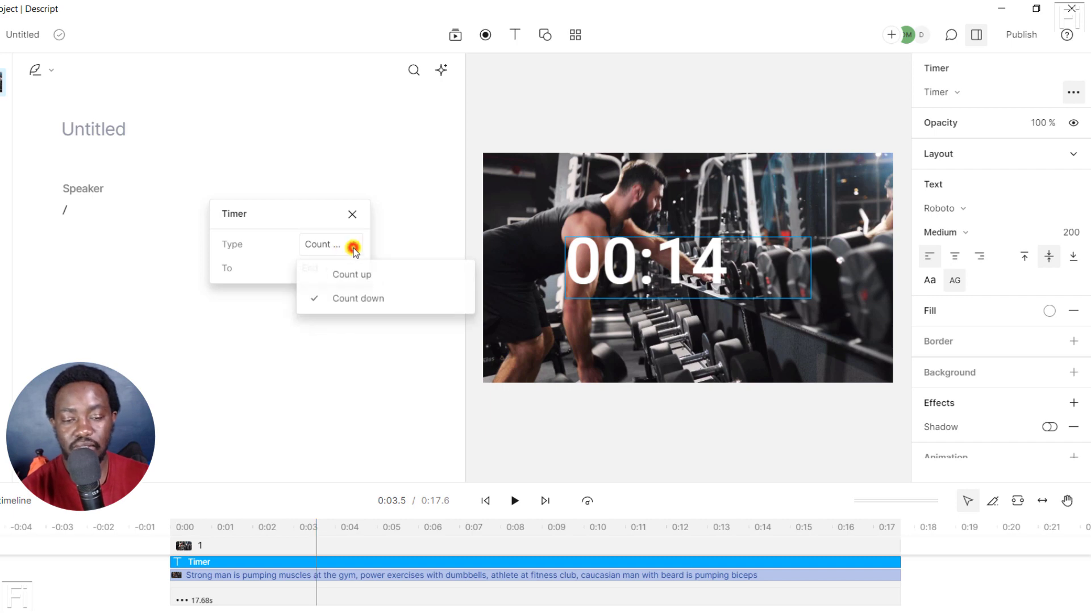
{"action": "left_click", "coordinate": [273, 250]}
{"action": "left_click", "coordinate": [350, 272]}
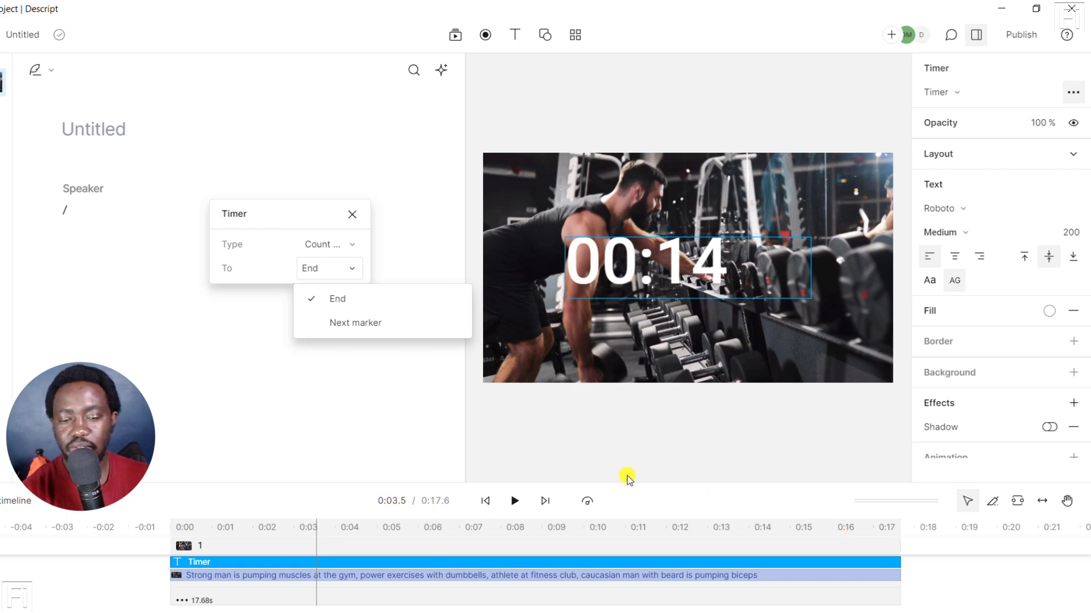
{"action": "left_click", "coordinate": [255, 225]}
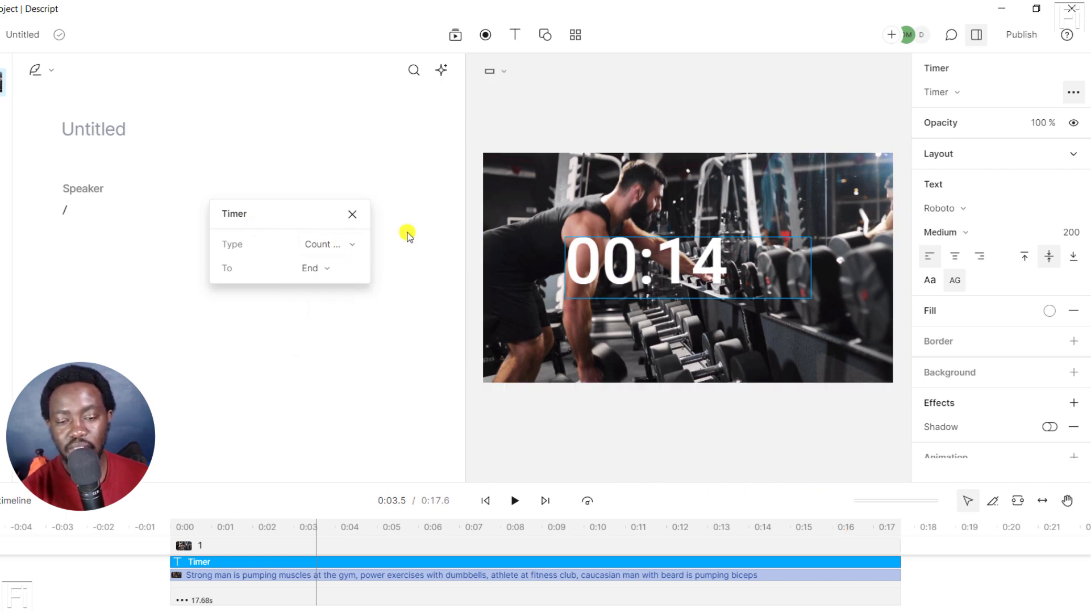
{"action": "left_click", "coordinate": [353, 214]}
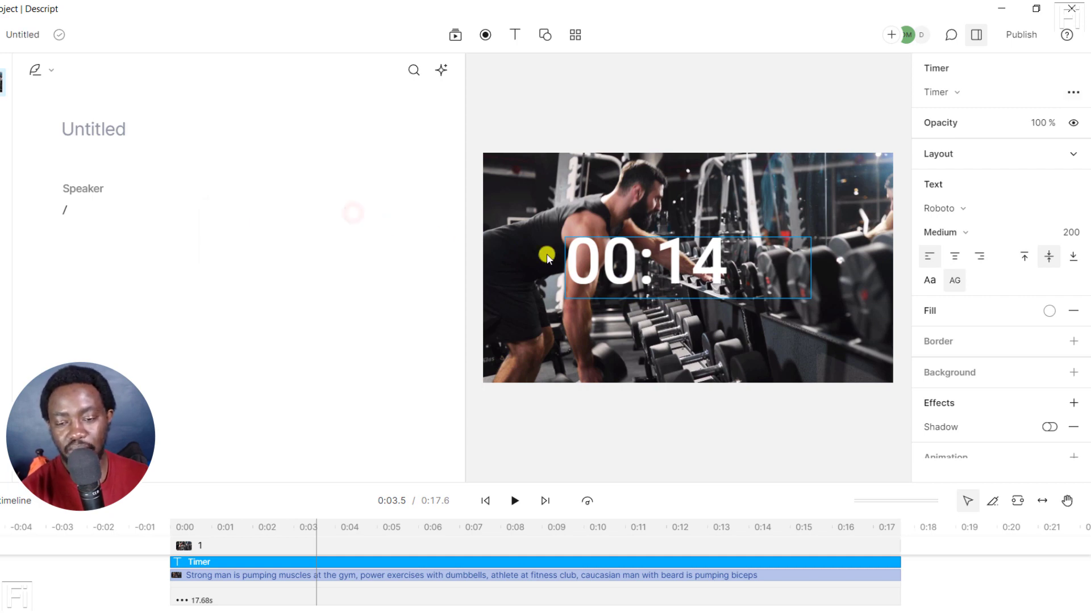
Step: Shrink the timer text from 200 to 86, place it bottom-right, and preview playback
{"action": "left_click_drag", "start_coordinate": [633, 259], "coordinate": [785, 184]}
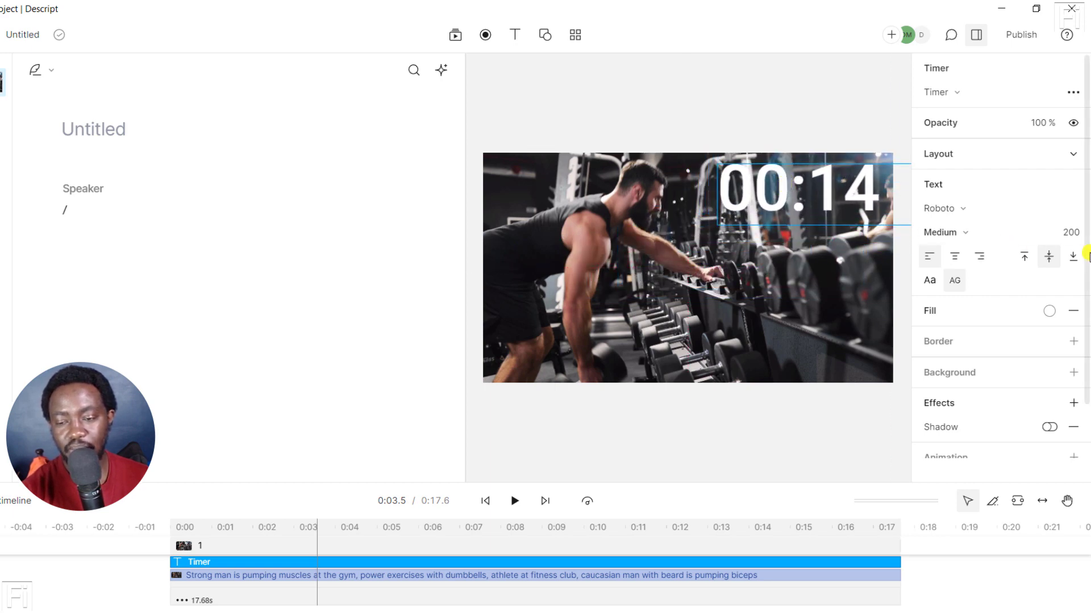
{"action": "left_click_drag", "start_coordinate": [1073, 236], "coordinate": [356, 312]}
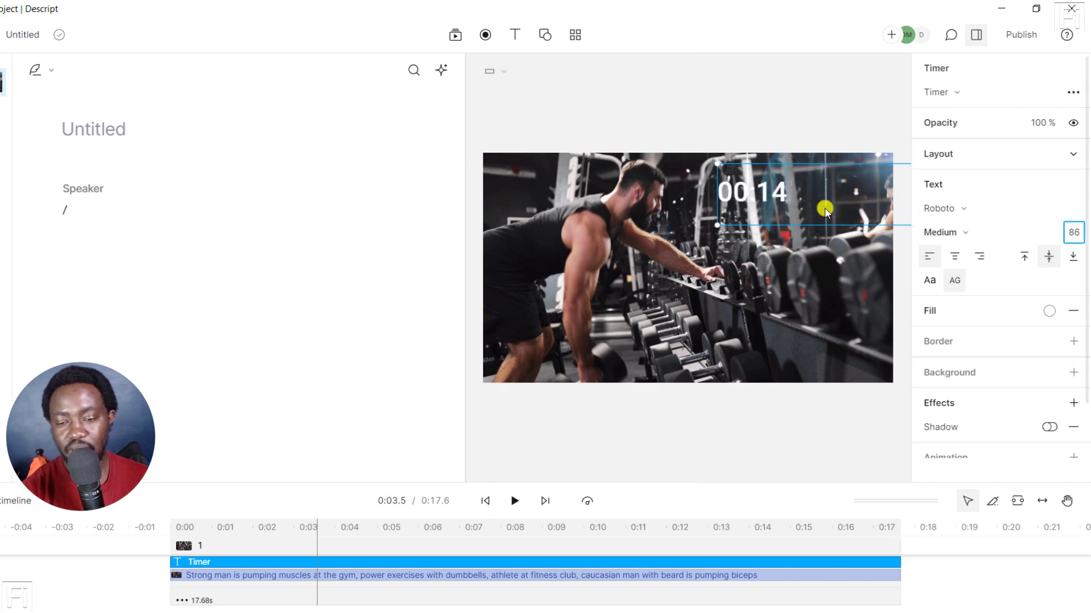
{"action": "left_click_drag", "start_coordinate": [770, 190], "coordinate": [873, 367]}
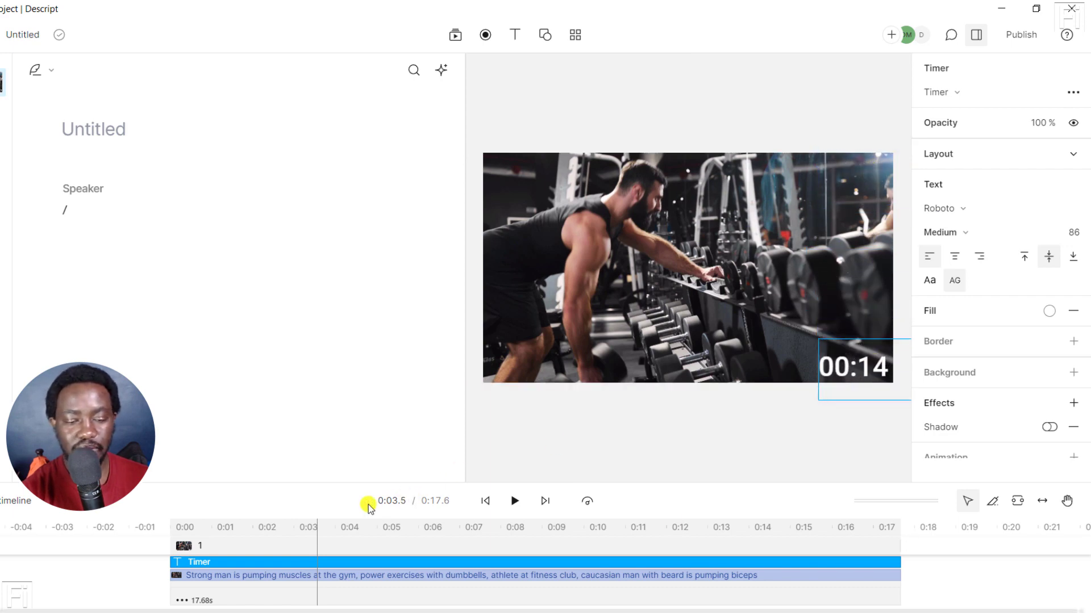
{"action": "left_click", "coordinate": [487, 501]}
{"action": "key", "text": "space"}
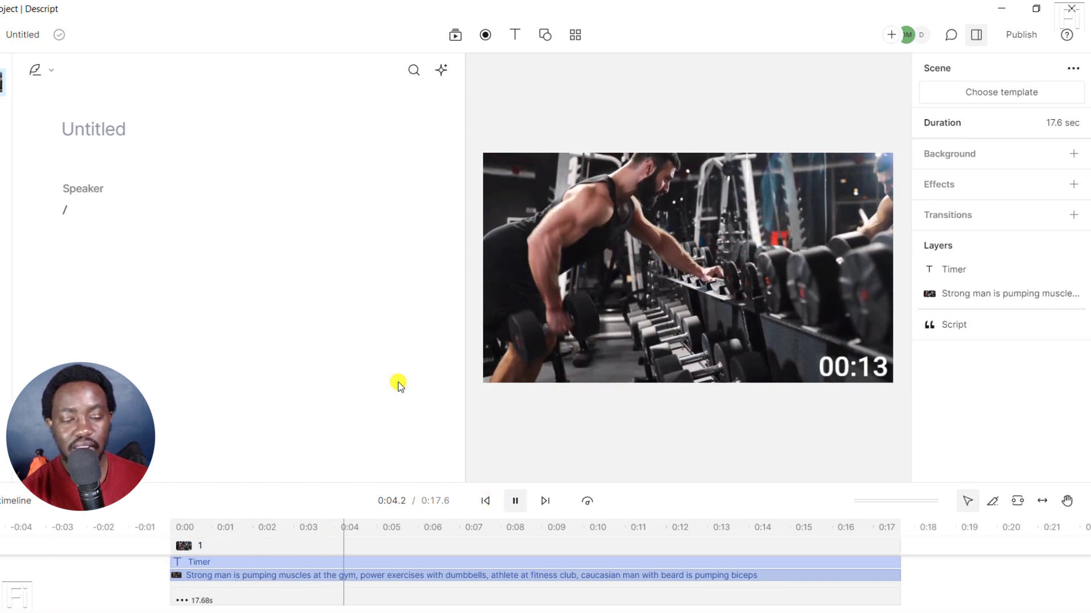
Step: Pause at 00:11, select the timer, and adjust its box's left edge to fit snugly
{"action": "left_click", "coordinate": [513, 501]}
{"action": "left_click", "coordinate": [827, 366]}
{"action": "left_click", "coordinate": [826, 366]}
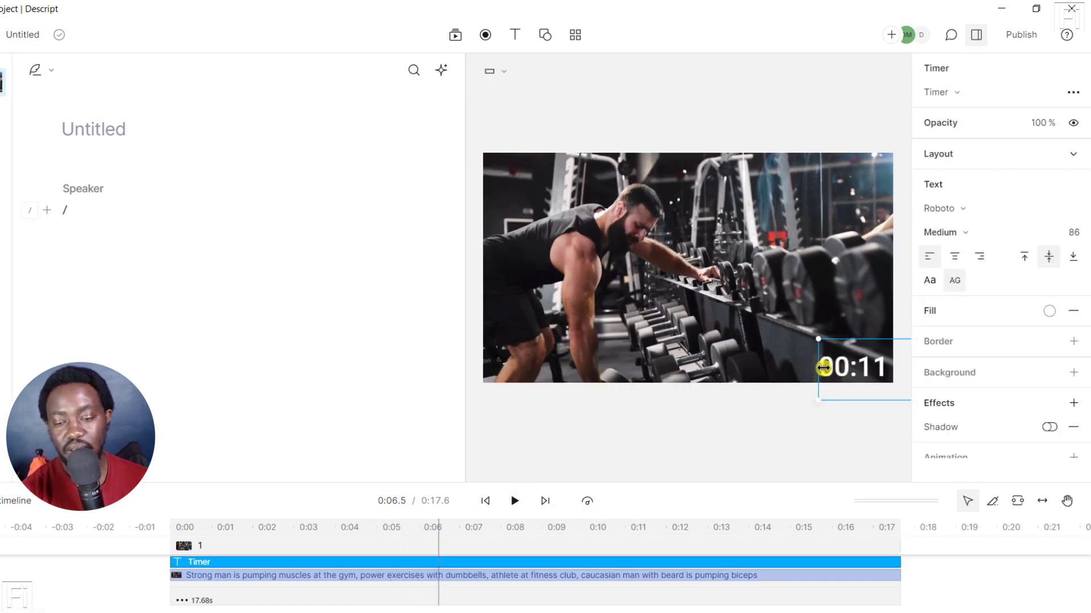
{"action": "mouse_move", "coordinate": [814, 369]}
{"action": "left_mouse_down"}
{"action": "mouse_move", "coordinate": [833, 369]}
{"action": "mouse_move", "coordinate": [809, 368]}
{"action": "left_mouse_up"}
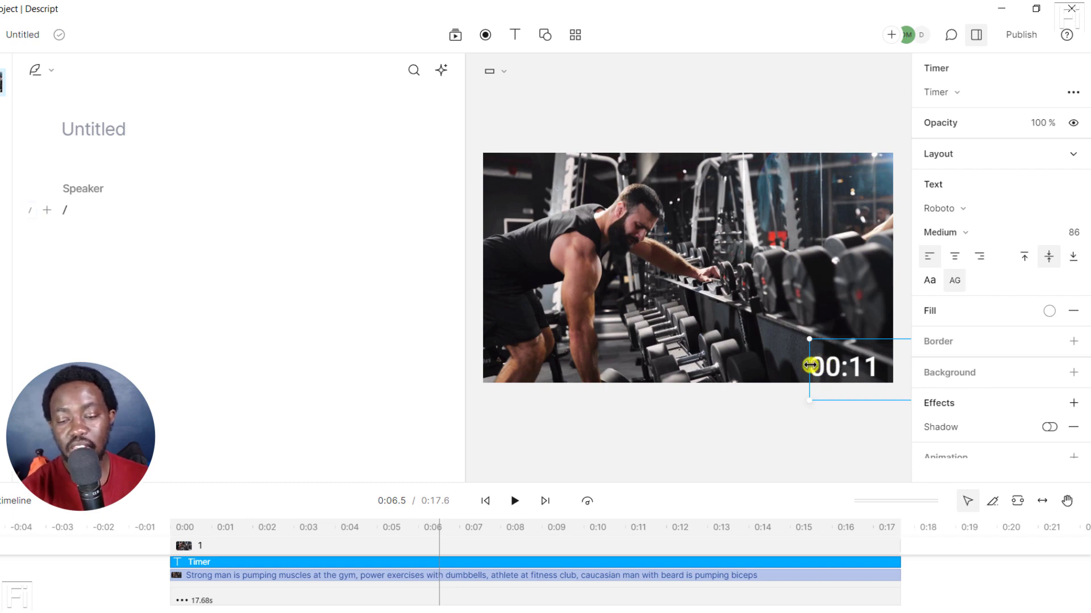
{"action": "left_click_drag", "start_coordinate": [810, 365], "coordinate": [822, 366]}
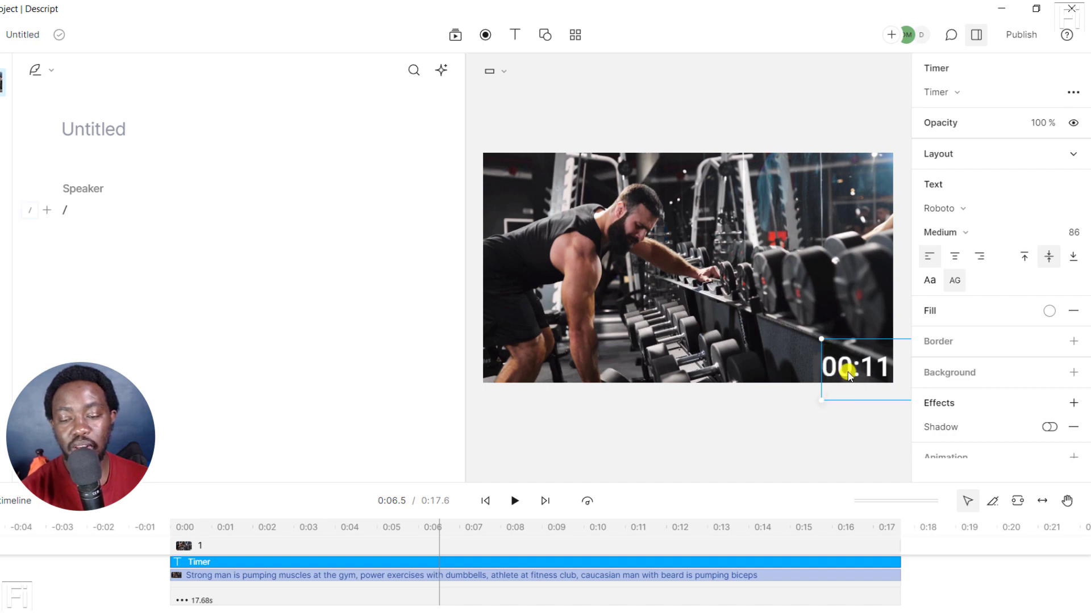
{"action": "left_click", "coordinate": [1073, 92]}
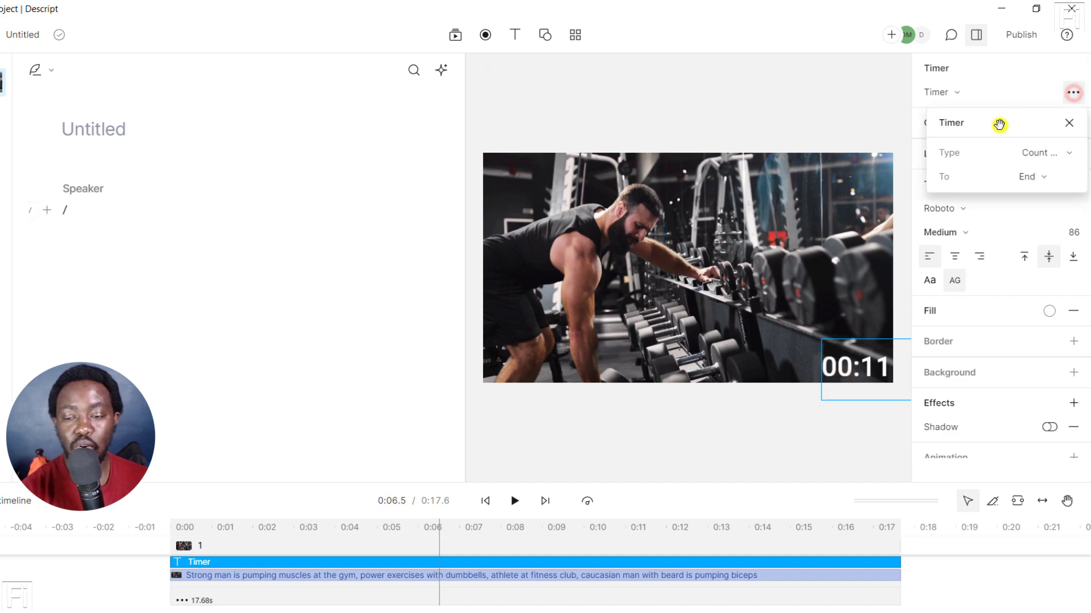
{"action": "left_click_drag", "start_coordinate": [994, 125], "coordinate": [323, 170]}
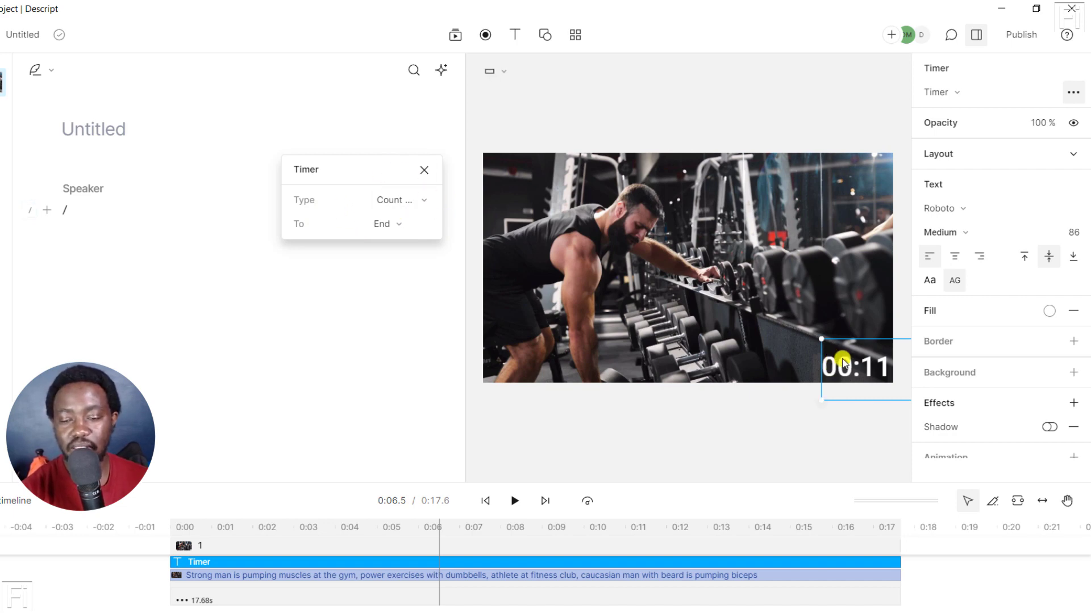
{"action": "left_click_drag", "start_coordinate": [843, 364], "coordinate": [800, 292]}
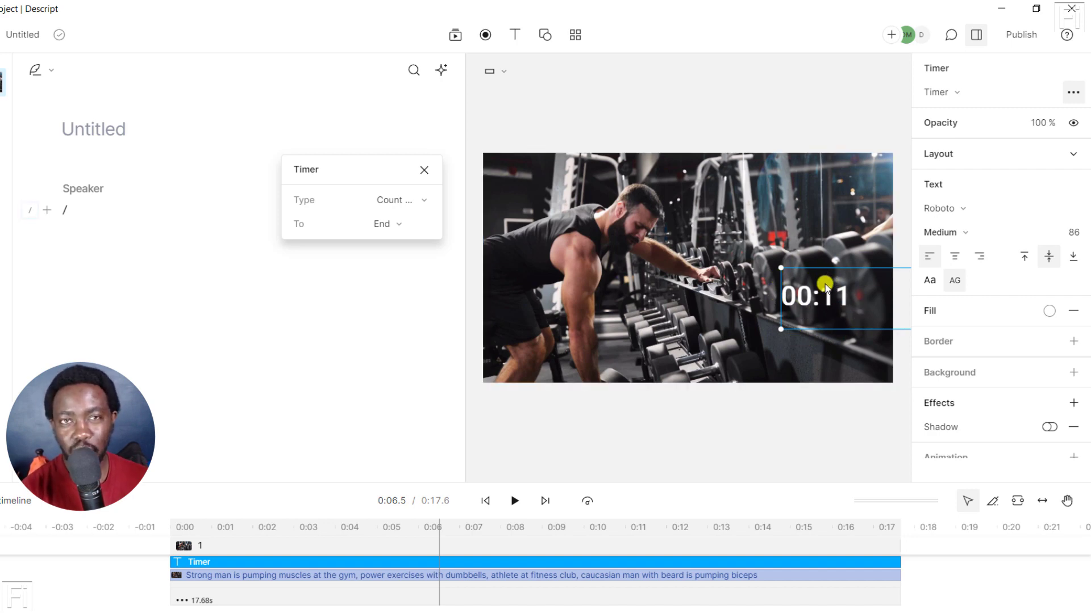
{"action": "left_click_drag", "start_coordinate": [826, 287], "coordinate": [877, 340]}
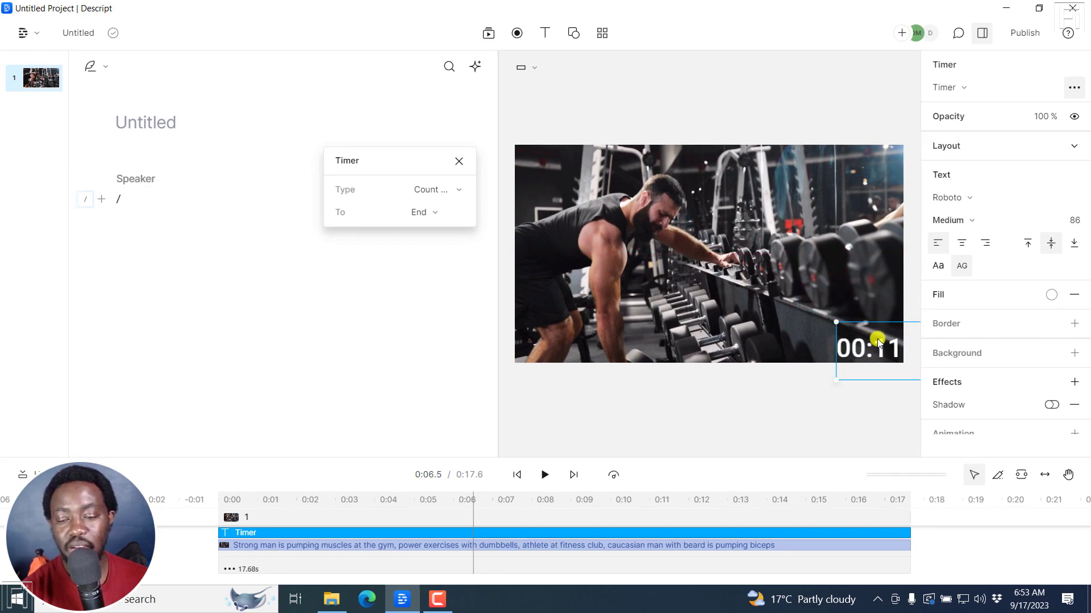